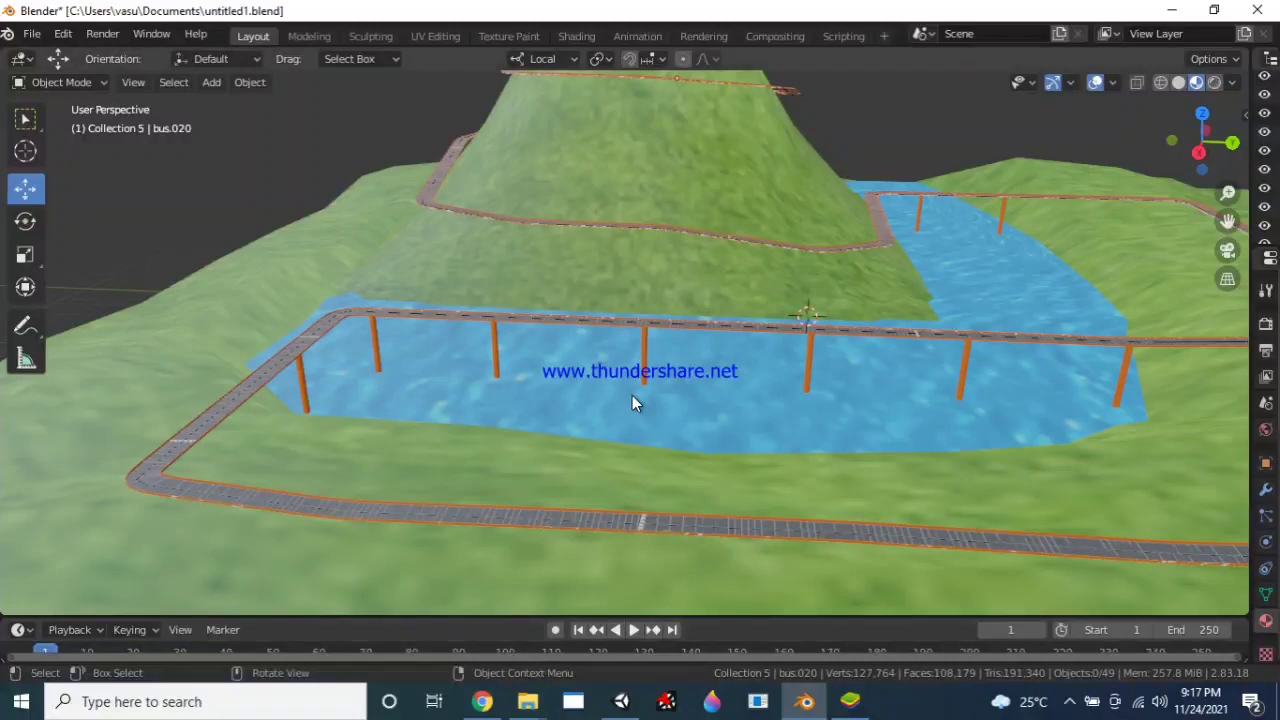
Zoom out and orbit around the hill, river and bridge.
scroll(672, 387, "down", 3)
scroll(637, 322, "down", 3)
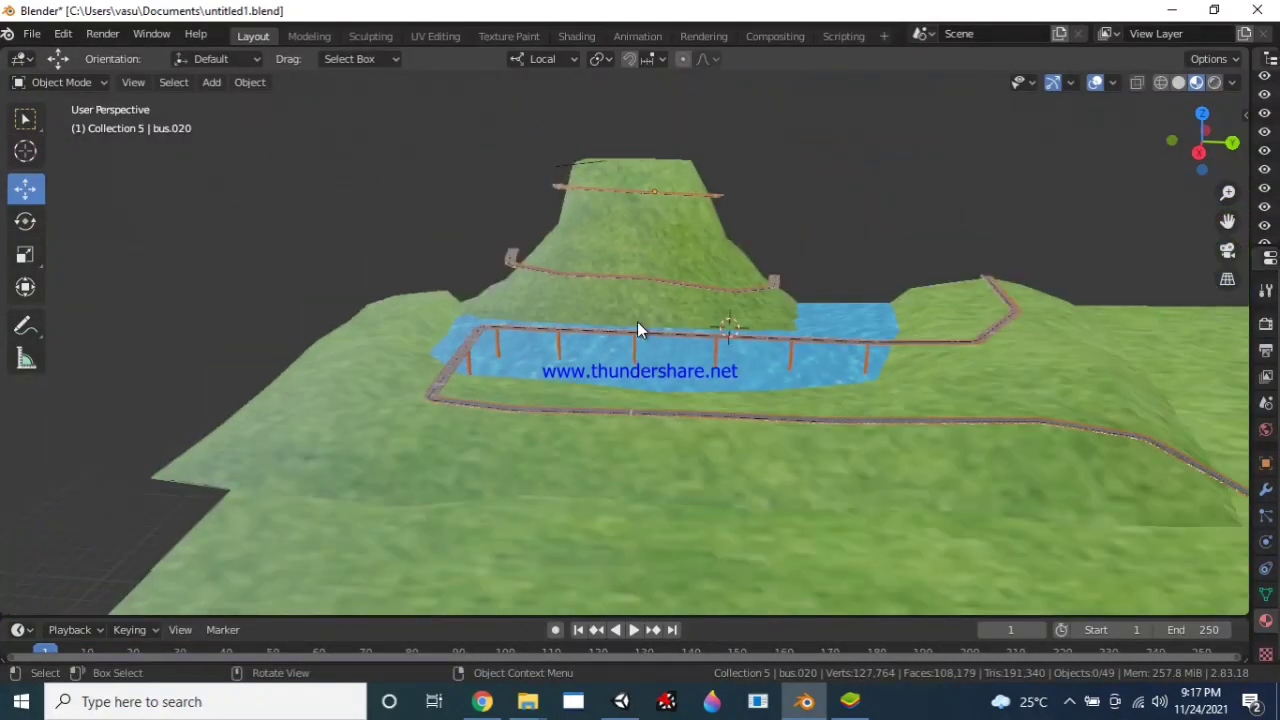
scroll(710, 363, "down", 2)
mouse_move(745, 363)
middle_mouse_down()
mouse_move(542, 366)
mouse_move(526, 408)
mouse_move(581, 409)
mouse_move(569, 410)
mouse_move(576, 344)
mouse_move(530, 389)
mouse_move(571, 391)
mouse_move(600, 366)
middle_mouse_up()
Bring the view low on the terrain, looking along the road toward the hill.
scroll(569, 402, "down", 5)
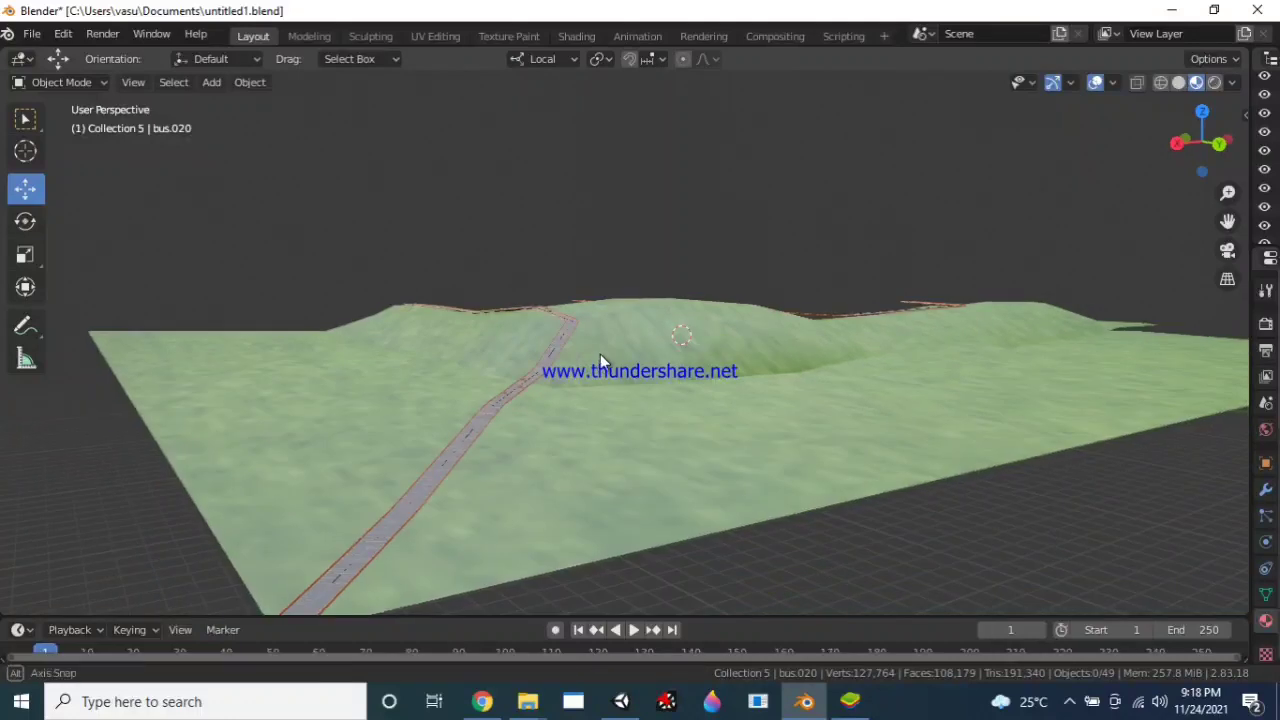
scroll(586, 386, "up", 3)
mouse_move(562, 410)
middle_mouse_down()
mouse_move(640, 378)
mouse_move(619, 404)
mouse_move(665, 392)
mouse_move(640, 398)
mouse_move(651, 400)
middle_mouse_up()
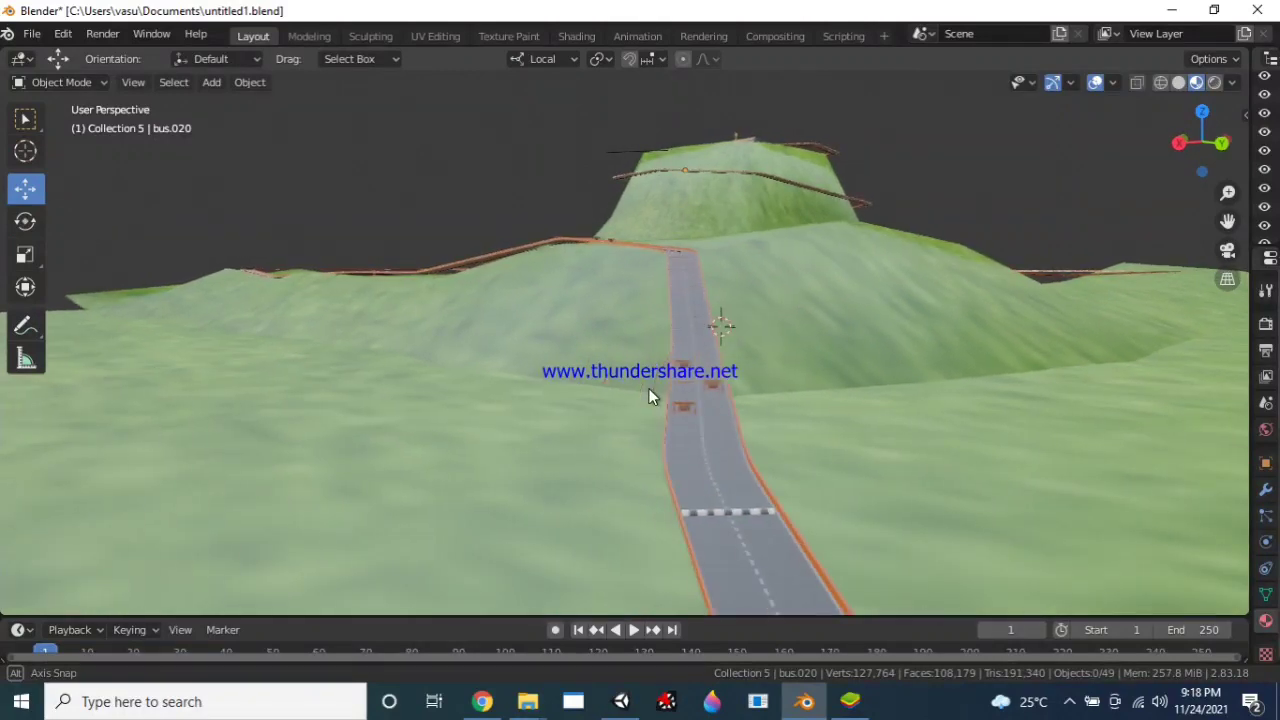
Select the crosswalk and then each small bus along the road.
left_click(727, 512)
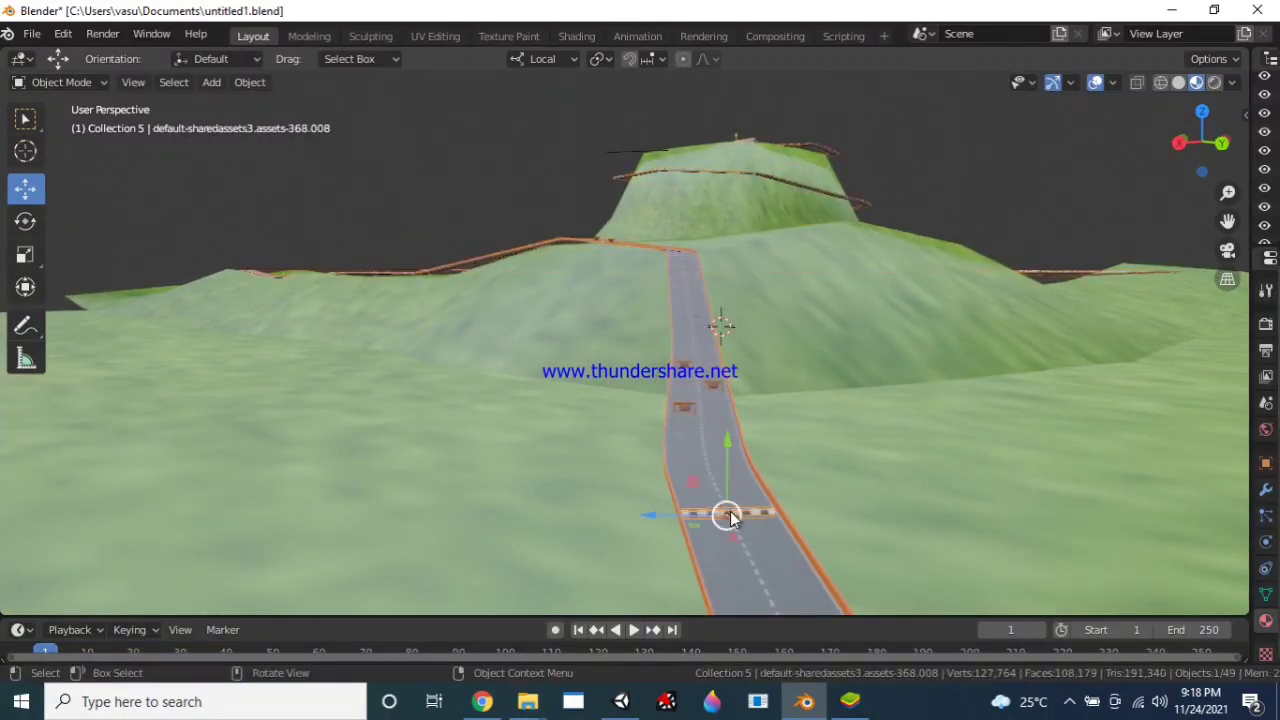
left_click(684, 410)
left_click(694, 407)
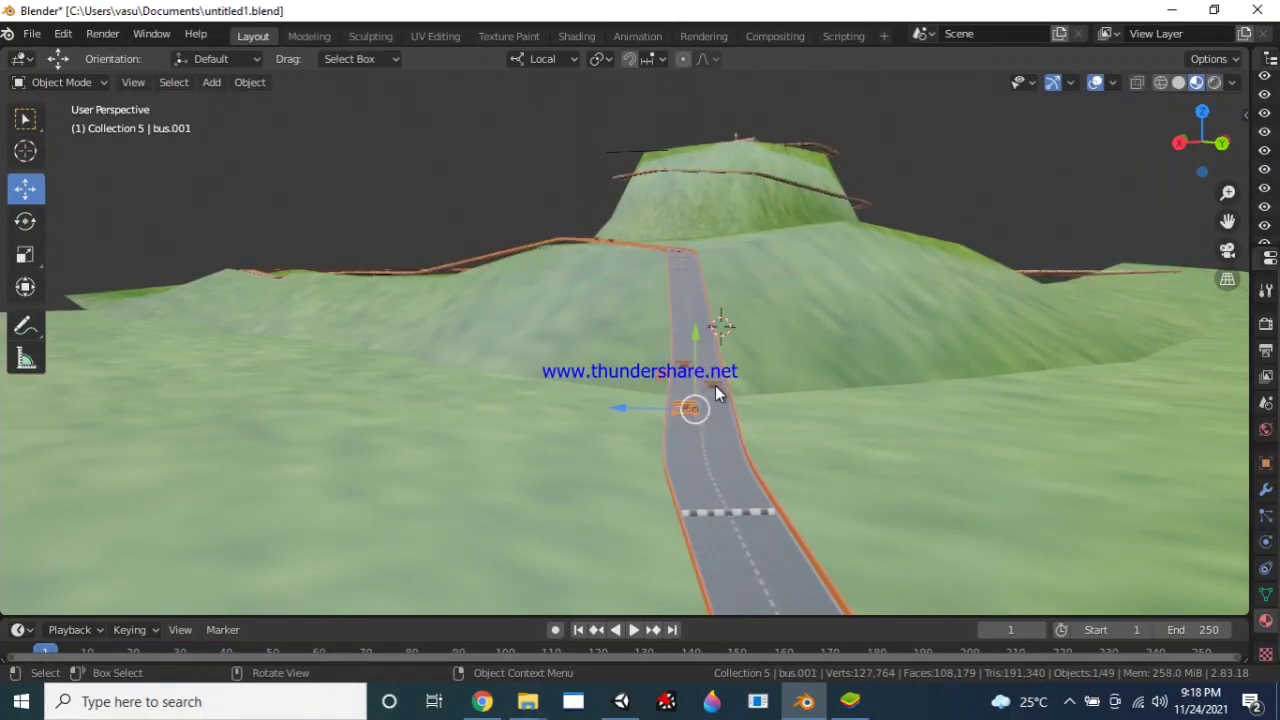
left_click(715, 386)
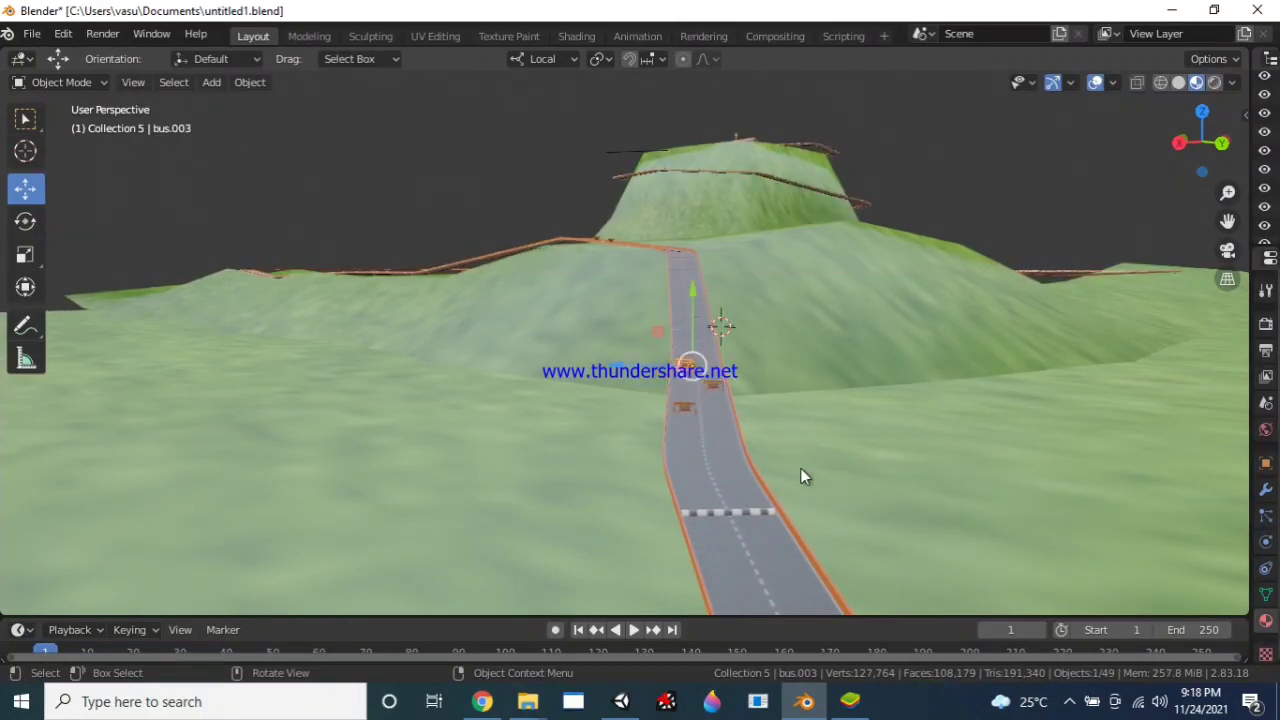
Look straight down the road, then orbit to see it curving right.
scroll(800, 468, "up", 4)
middle_click_drag(765, 465, 751, 450)
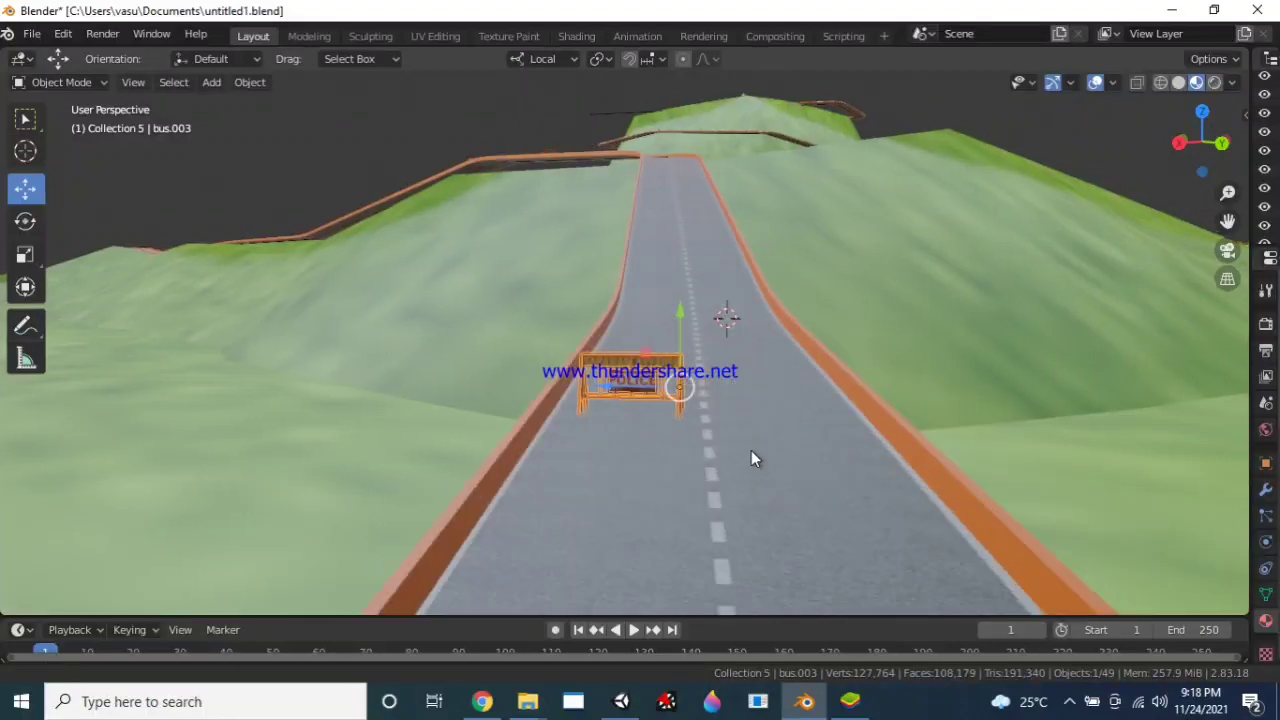
mouse_move(735, 336)
middle_mouse_down()
mouse_move(736, 381)
mouse_move(704, 383)
mouse_move(791, 437)
mouse_move(535, 410)
mouse_move(711, 477)
mouse_move(449, 466)
mouse_move(614, 412)
mouse_move(417, 437)
mouse_move(503, 437)
mouse_move(636, 383)
mouse_move(394, 411)
mouse_move(506, 403)
mouse_move(394, 465)
mouse_move(497, 423)
mouse_move(578, 468)
mouse_move(840, 450)
mouse_move(870, 410)
mouse_move(427, 582)
mouse_move(304, 588)
mouse_move(666, 495)
mouse_move(810, 505)
mouse_move(757, 506)
mouse_move(774, 491)
mouse_move(914, 486)
mouse_move(880, 472)
mouse_move(954, 574)
mouse_move(740, 391)
mouse_move(751, 380)
mouse_move(740, 408)
mouse_move(724, 406)
middle_mouse_up()
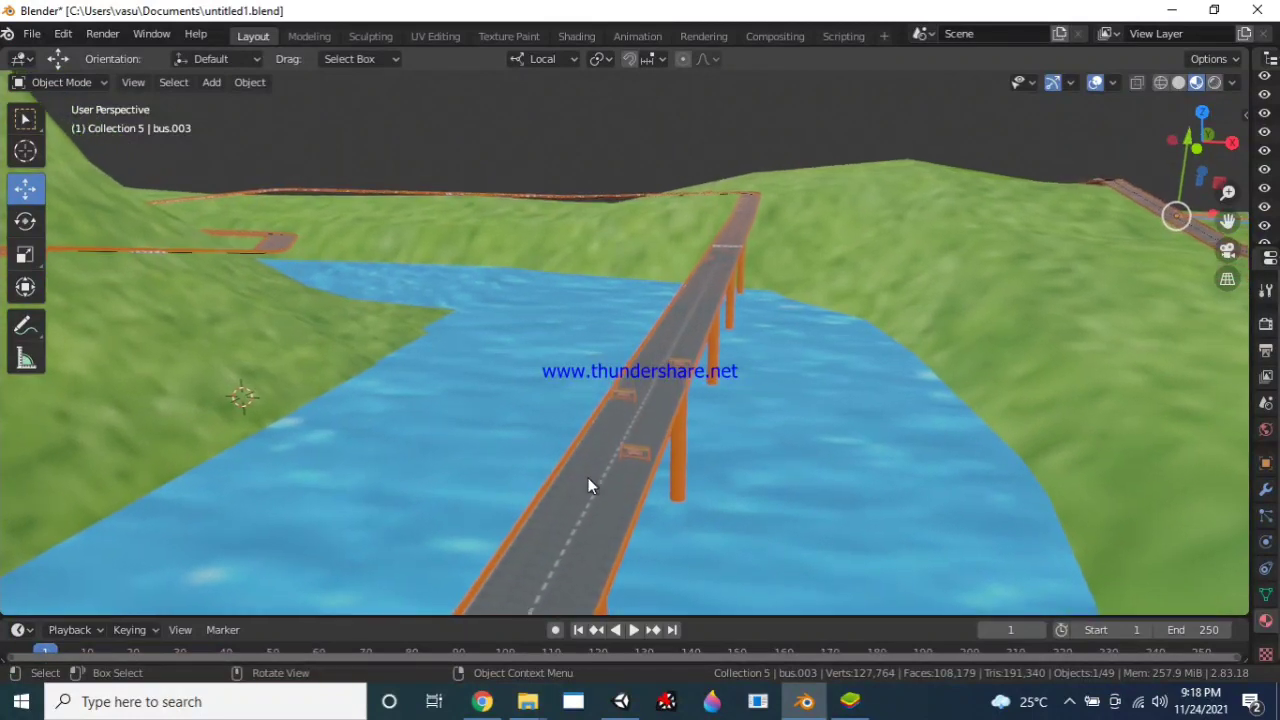
Select the two buses on the bridge, then swing out to show the whole bridge and river.
left_click(620, 393)
left_click(688, 368)
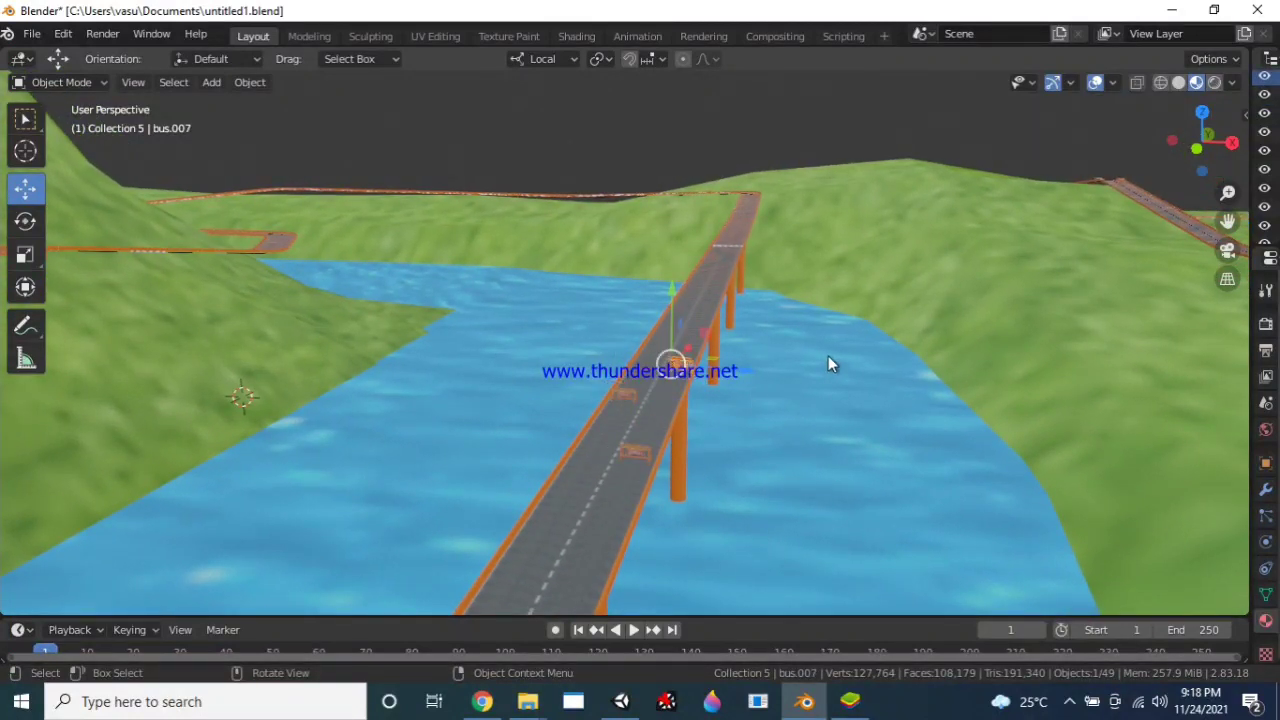
mouse_move(828, 356)
middle_mouse_down()
mouse_move(665, 386)
mouse_move(678, 401)
middle_mouse_up()
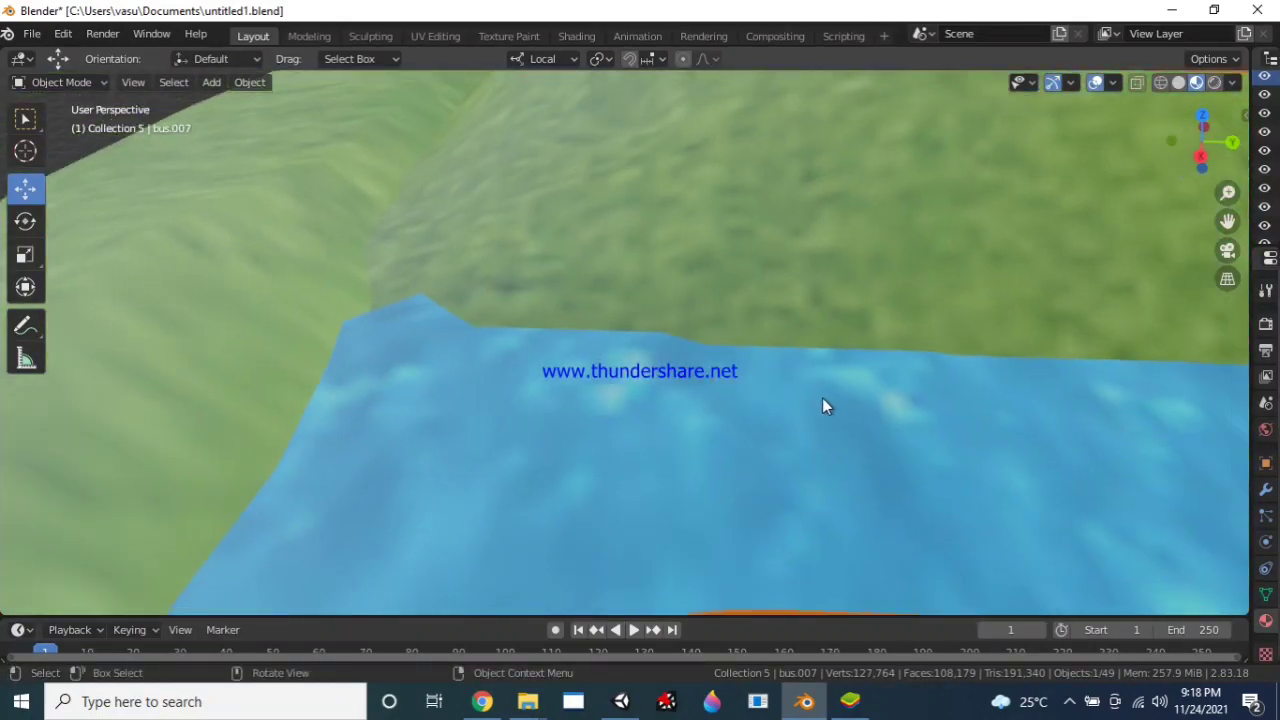
scroll(822, 400, "down", 2)
scroll(822, 406, "down", 3)
scroll(823, 407, "down", 1)
mouse_move(848, 414)
middle_mouse_down()
mouse_move(409, 366)
mouse_move(868, 432)
mouse_move(470, 378)
mouse_move(1035, 370)
mouse_move(907, 368)
mouse_move(809, 337)
mouse_move(1020, 277)
mouse_move(886, 309)
mouse_move(952, 428)
middle_mouse_up()
Orbit so the bridge crosses the river diagonally, past the hill, and back to the bridges.
scroll(1005, 345, "up", 2)
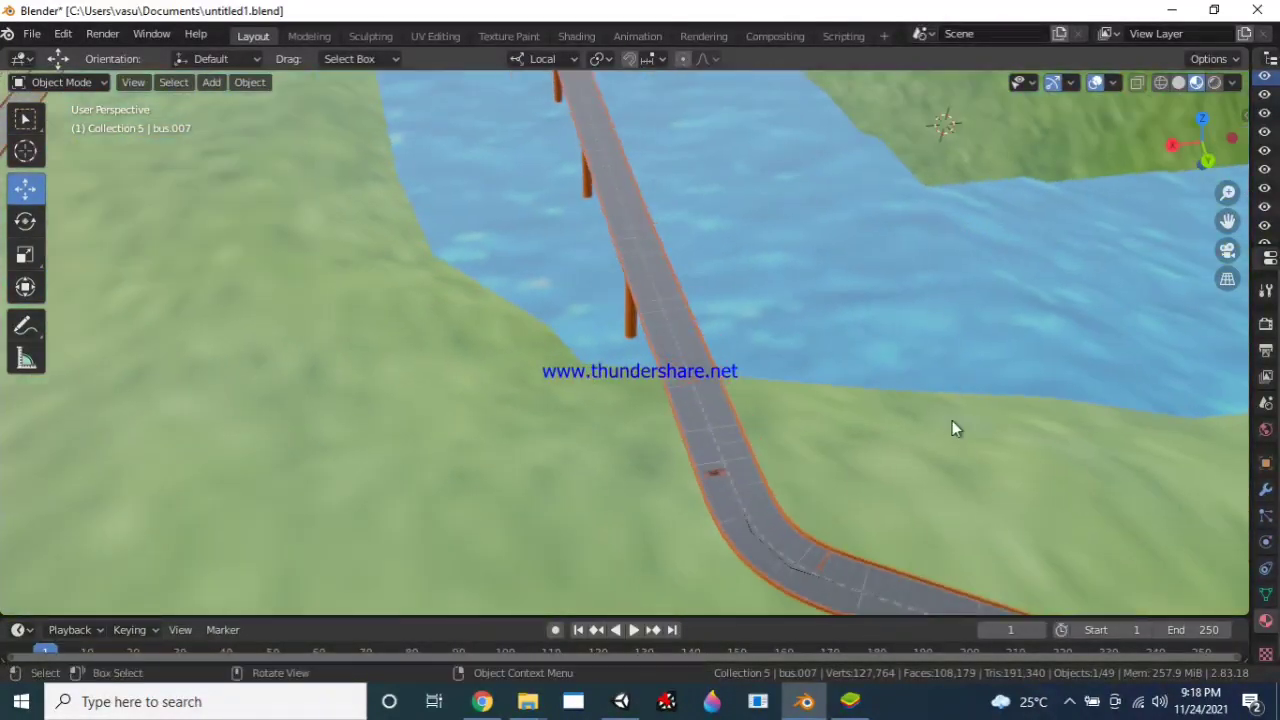
mouse_move(904, 383)
middle_mouse_down()
mouse_move(837, 320)
mouse_move(890, 455)
mouse_move(1030, 478)
mouse_move(817, 405)
mouse_move(741, 397)
mouse_move(970, 445)
mouse_move(811, 428)
mouse_move(920, 334)
mouse_move(663, 437)
mouse_move(823, 409)
mouse_move(849, 423)
mouse_move(890, 562)
mouse_move(837, 477)
mouse_move(817, 491)
mouse_move(937, 503)
mouse_move(1007, 490)
mouse_move(777, 526)
mouse_move(897, 531)
middle_mouse_up()
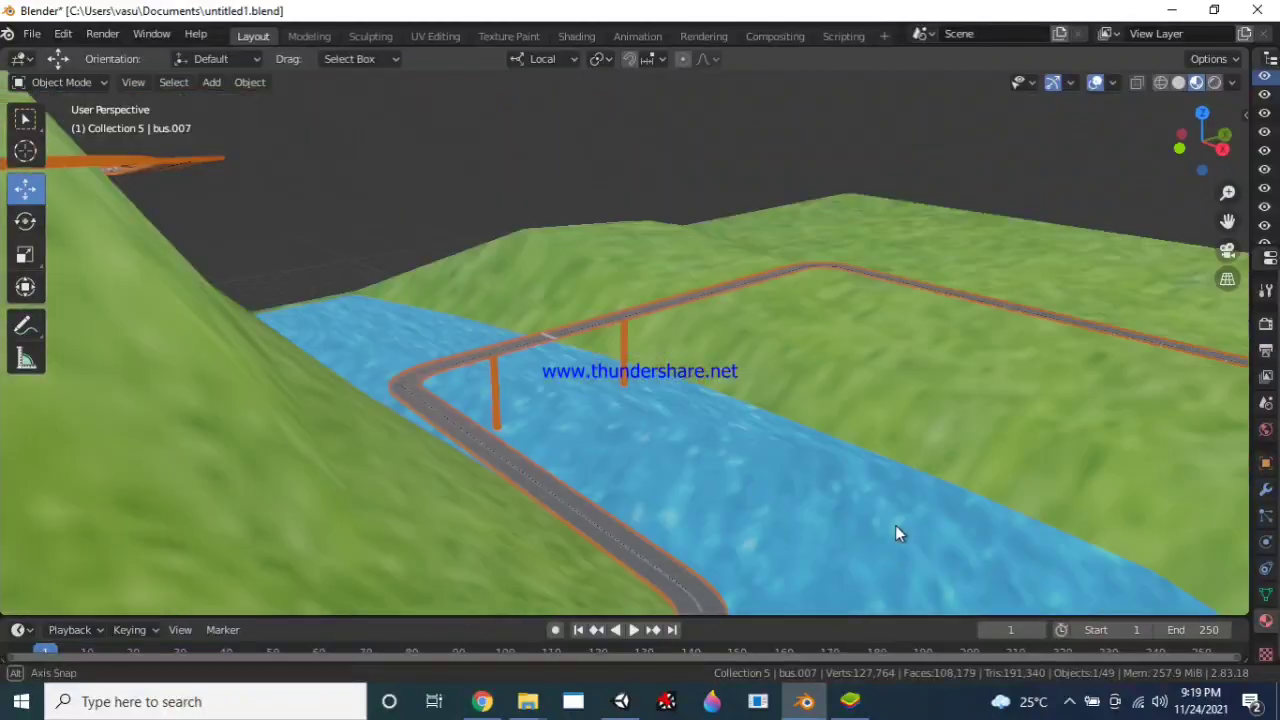
mouse_move(748, 520)
middle_mouse_down()
mouse_move(837, 491)
mouse_move(795, 510)
mouse_move(914, 543)
mouse_move(751, 434)
mouse_move(811, 449)
middle_mouse_up()
mouse_move(706, 431)
middle_mouse_down()
mouse_move(801, 433)
mouse_move(923, 363)
mouse_move(1091, 363)
mouse_move(1018, 294)
mouse_move(1016, 484)
mouse_move(890, 358)
middle_mouse_up()
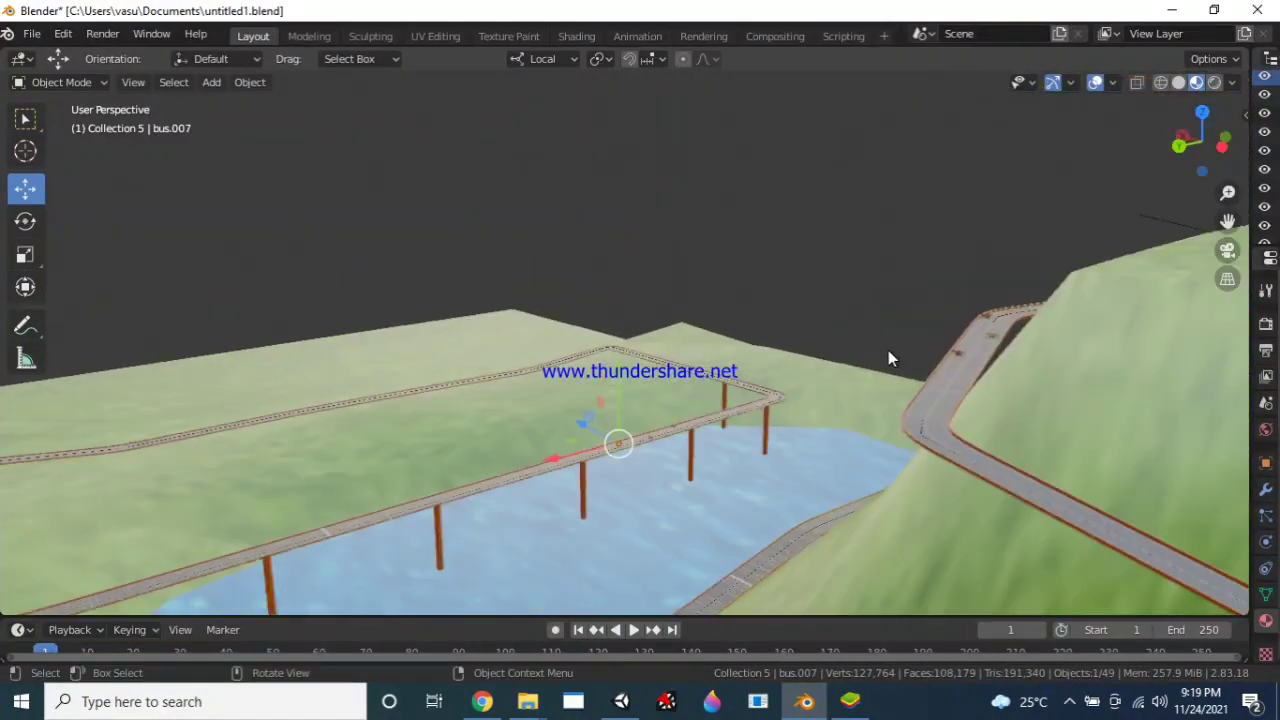
Orbit from the hill road and hilltop temple round to the river's orange-supported bridge.
mouse_move(1058, 388)
middle_mouse_down()
mouse_move(686, 351)
mouse_move(711, 446)
mouse_move(546, 398)
mouse_move(628, 437)
mouse_move(1009, 489)
mouse_move(640, 483)
middle_mouse_up()
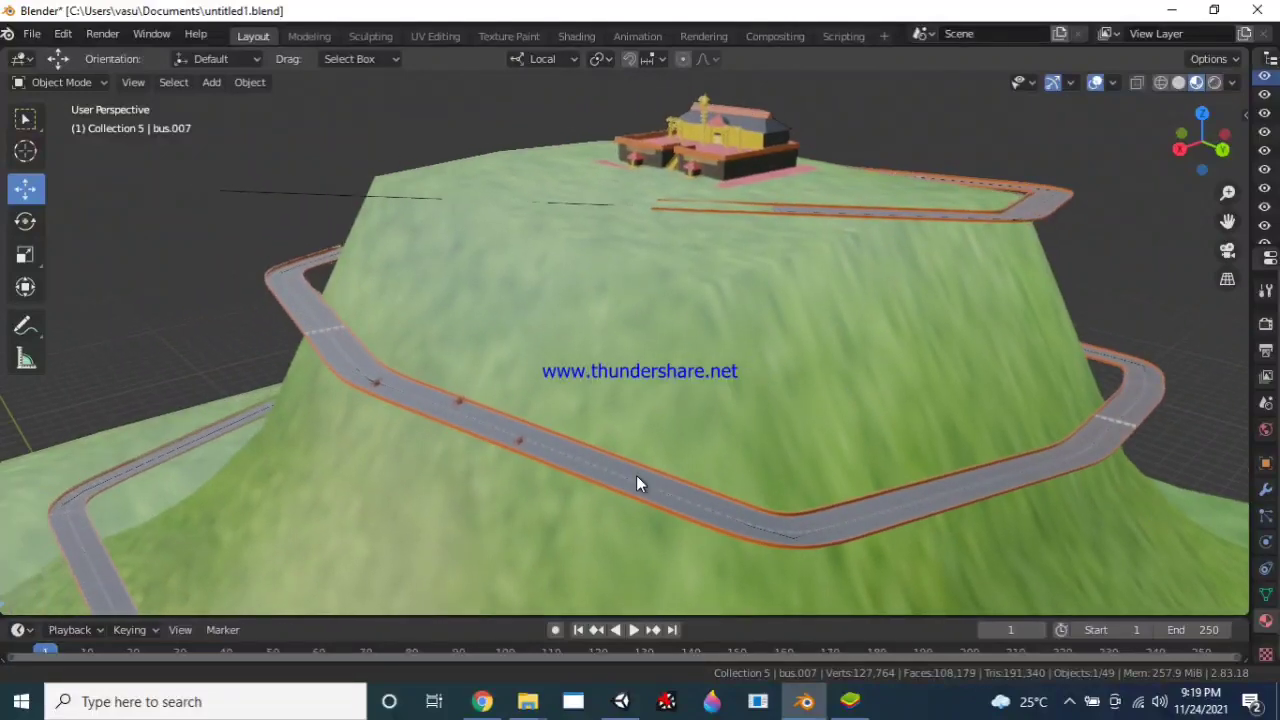
mouse_move(548, 445)
middle_mouse_down()
mouse_move(563, 439)
mouse_move(608, 497)
mouse_move(713, 487)
mouse_move(571, 506)
middle_mouse_up()
mouse_move(709, 503)
middle_mouse_down()
mouse_move(823, 451)
mouse_move(650, 512)
mouse_move(454, 486)
mouse_move(457, 474)
mouse_move(469, 463)
mouse_move(620, 492)
mouse_move(610, 441)
mouse_move(727, 457)
mouse_move(511, 514)
mouse_move(506, 446)
mouse_move(500, 466)
mouse_move(714, 480)
mouse_move(426, 489)
mouse_move(547, 452)
mouse_move(699, 442)
mouse_move(556, 481)
mouse_move(586, 474)
mouse_move(488, 477)
mouse_move(491, 446)
mouse_move(472, 458)
mouse_move(372, 452)
mouse_move(453, 480)
mouse_move(473, 455)
mouse_move(448, 463)
mouse_move(459, 482)
mouse_move(507, 485)
mouse_move(420, 500)
mouse_move(521, 517)
mouse_move(535, 517)
mouse_move(521, 501)
mouse_move(525, 460)
mouse_move(566, 456)
middle_mouse_up()
Zoom in on the temple and center its tower and idol window.
scroll(453, 466, "up", 2)
scroll(509, 485, "up", 2)
scroll(508, 478, "up", 2)
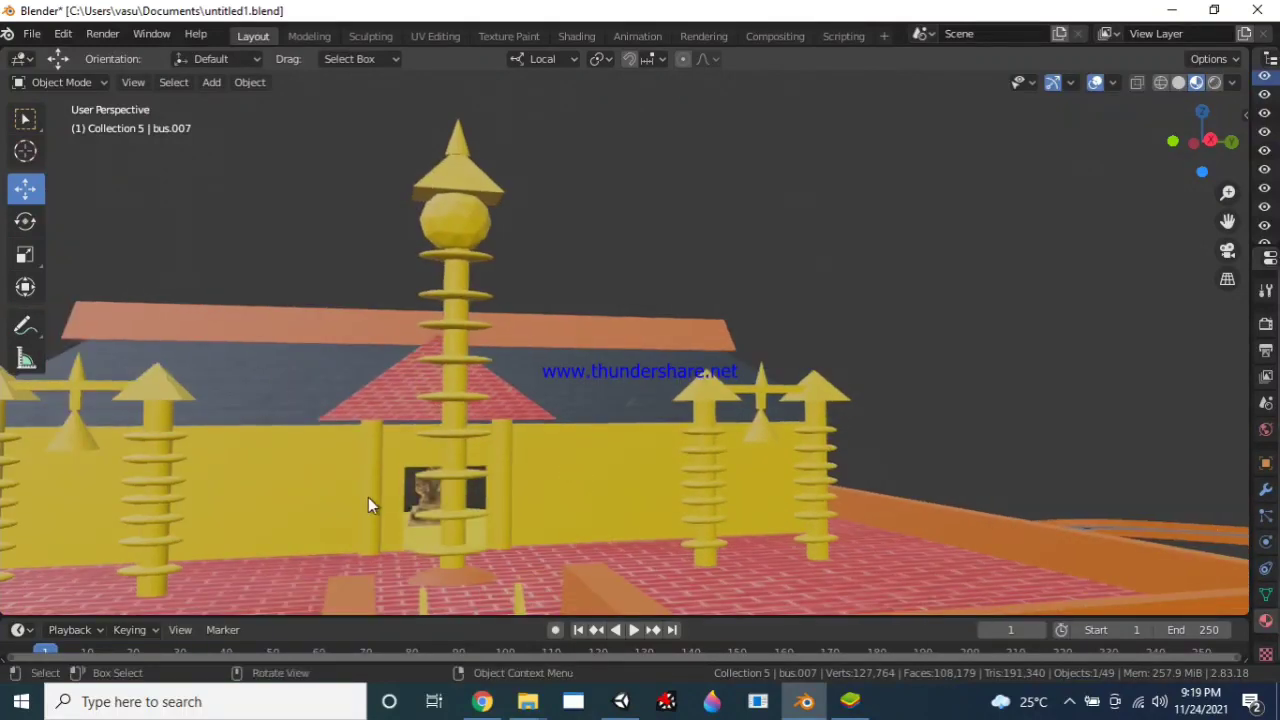
scroll(375, 496, "up", 2)
mouse_move(377, 502)
middle_mouse_down()
mouse_move(438, 460)
mouse_move(408, 500)
mouse_move(418, 553)
mouse_move(426, 440)
mouse_move(422, 502)
mouse_move(385, 508)
mouse_move(489, 446)
mouse_move(505, 467)
mouse_move(500, 456)
middle_mouse_up()
Zoom in and out on the brass seated idol, then re-angle the view of it.
scroll(410, 495, "up", 3)
scroll(418, 542, "down", 3)
scroll(411, 538, "up", 3)
scroll(426, 440, "down", 3)
scroll(390, 508, "up", 2)
scroll(490, 445, "up", 2)
scroll(490, 460, "up", 3)
scroll(500, 456, "down", 2)
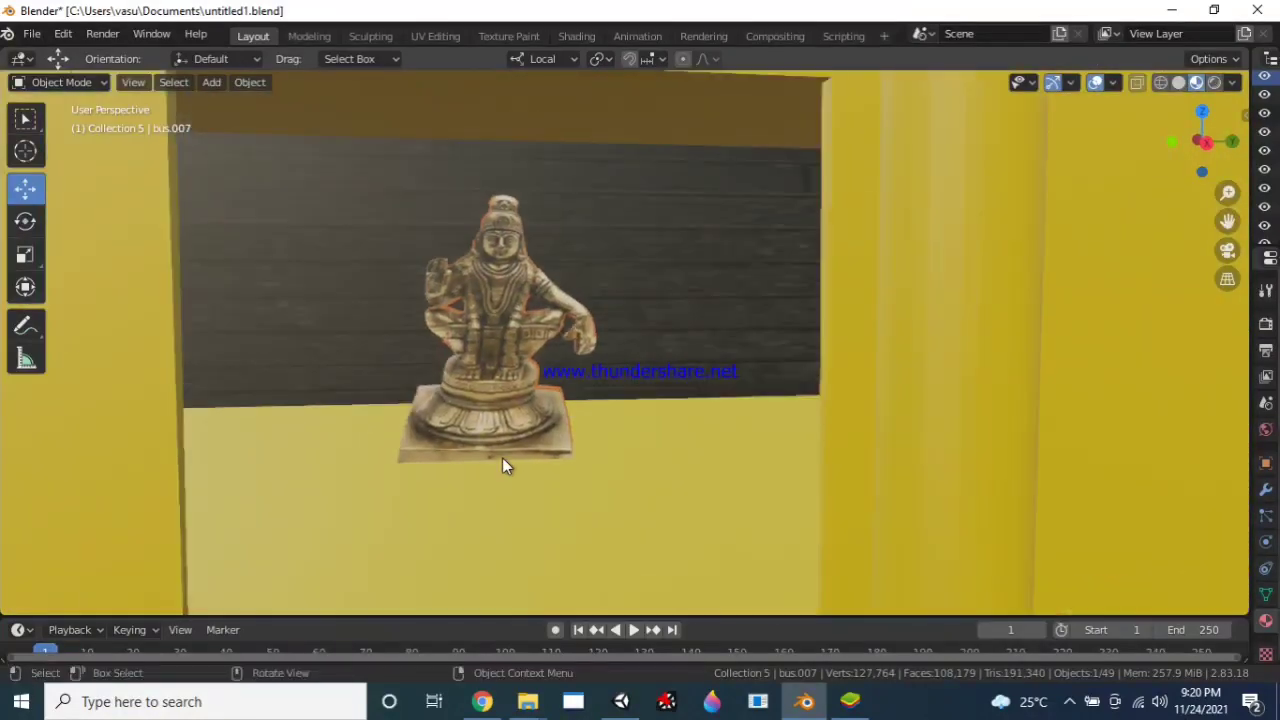
scroll(502, 452, "up", 5)
scroll(502, 451, "down", 5)
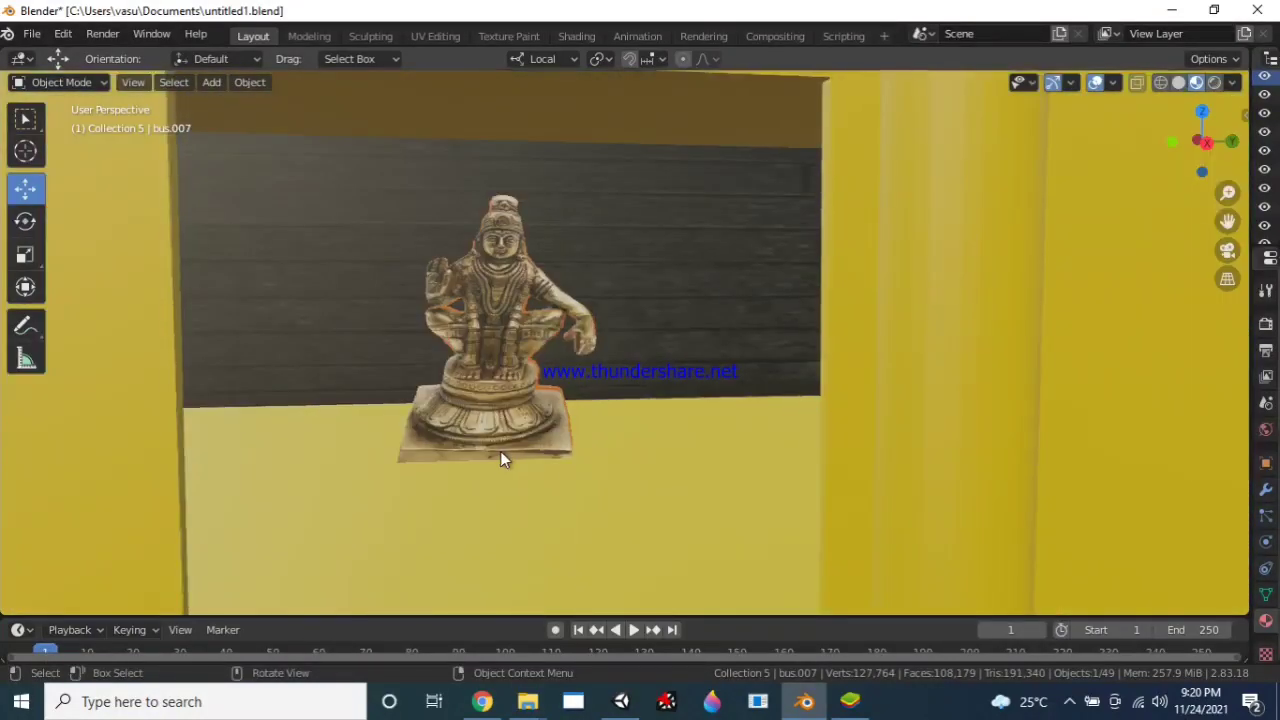
middle_click_drag(485, 443, 482, 443)
Zoom out and orbit around the temple to show the road, river and bridges.
scroll(482, 443, "down", 5)
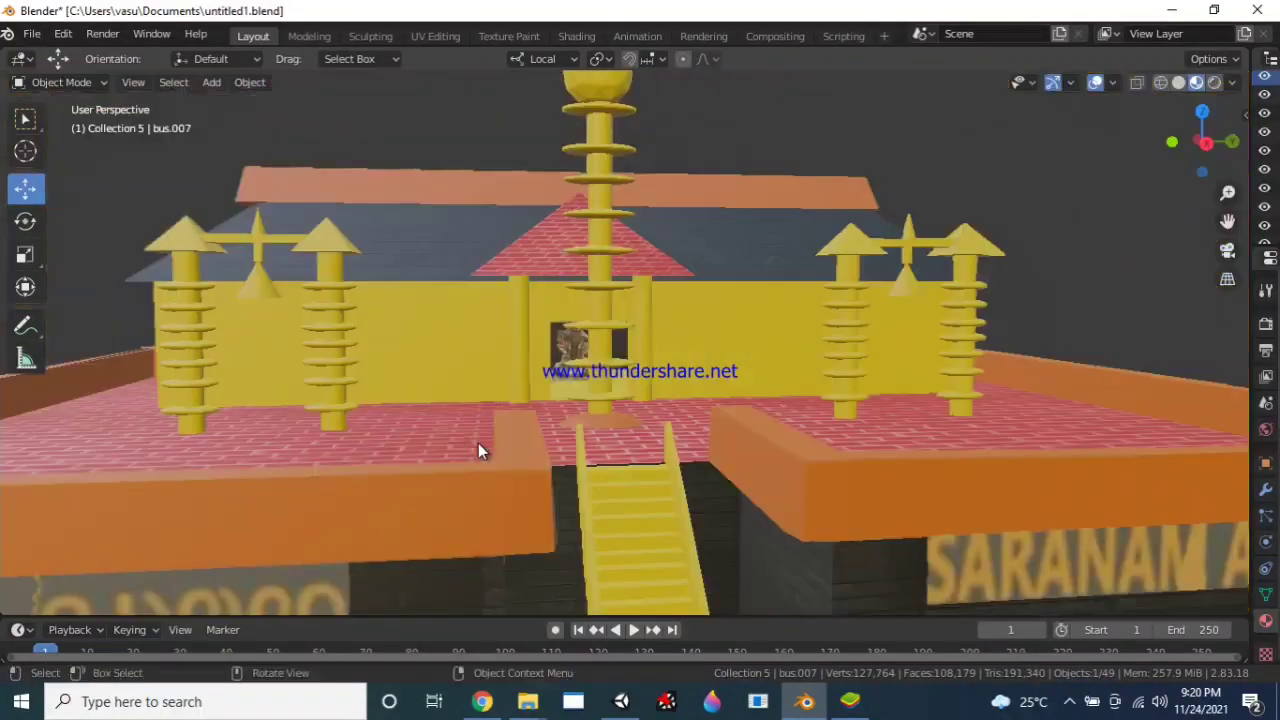
scroll(476, 450, "down", 5)
mouse_move(471, 448)
middle_mouse_down()
mouse_move(488, 454)
mouse_move(477, 469)
mouse_move(320, 508)
mouse_move(372, 510)
middle_mouse_up()
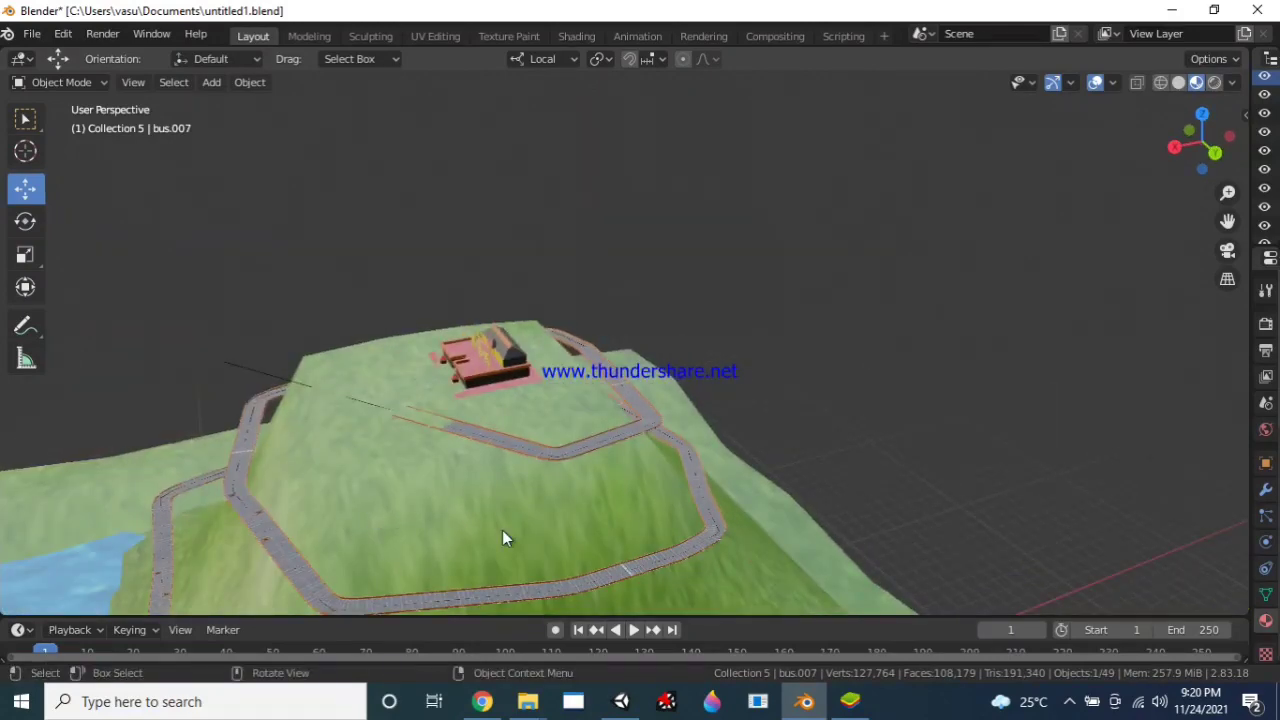
mouse_move(502, 530)
middle_mouse_down()
mouse_move(690, 526)
mouse_move(689, 501)
mouse_move(570, 482)
mouse_move(551, 482)
mouse_move(620, 523)
mouse_move(486, 557)
mouse_move(822, 548)
mouse_move(743, 514)
mouse_move(570, 495)
mouse_move(385, 522)
mouse_move(372, 510)
middle_mouse_up()
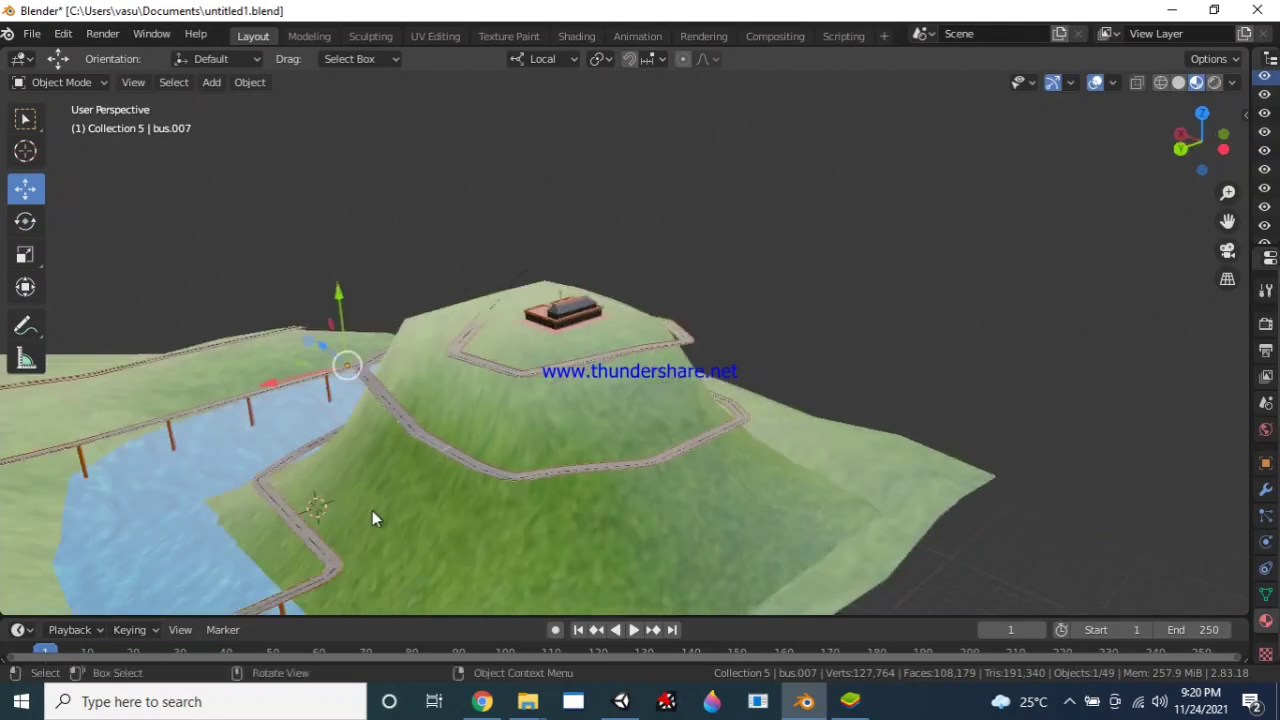
mouse_move(508, 519)
middle_mouse_down("shift")
mouse_move(683, 514)
mouse_move(575, 549)
mouse_move(777, 491)
mouse_move(766, 489)
mouse_move(838, 503)
mouse_move(809, 501)
mouse_move(825, 523)
mouse_move(829, 490)
mouse_move(805, 507)
mouse_move(810, 491)
mouse_move(816, 524)
mouse_move(770, 512)
mouse_move(778, 442)
mouse_move(783, 457)
mouse_move(748, 457)
mouse_move(906, 457)
mouse_move(709, 529)
mouse_move(846, 520)
mouse_move(854, 540)
mouse_move(803, 498)
mouse_move(862, 503)
mouse_move(854, 528)
mouse_move(844, 479)
middle_mouse_up("shift")
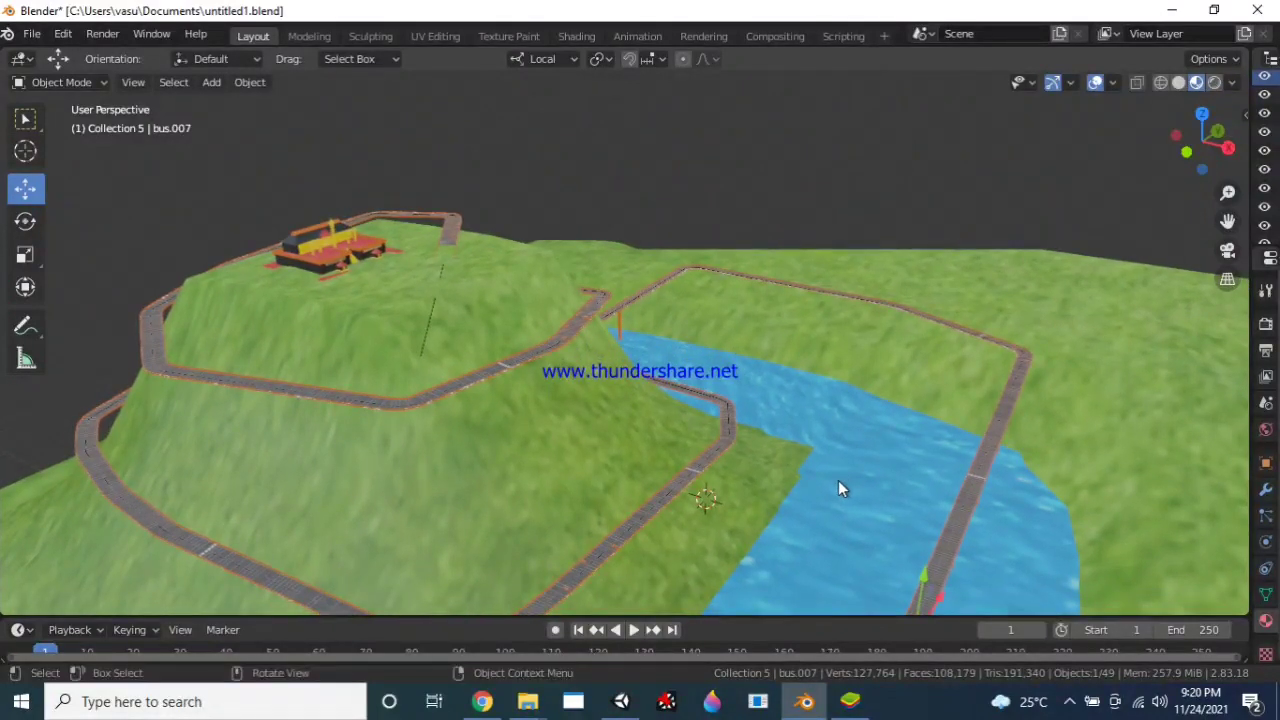
left_click(1066, 702)
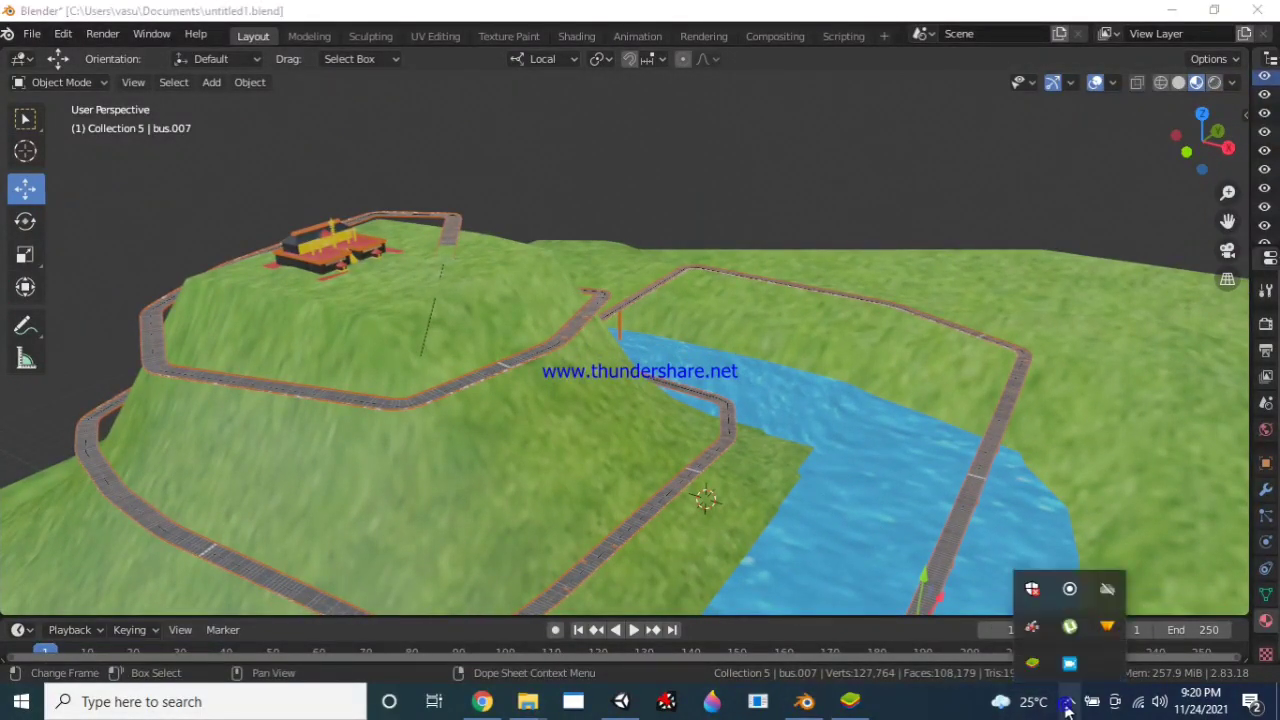